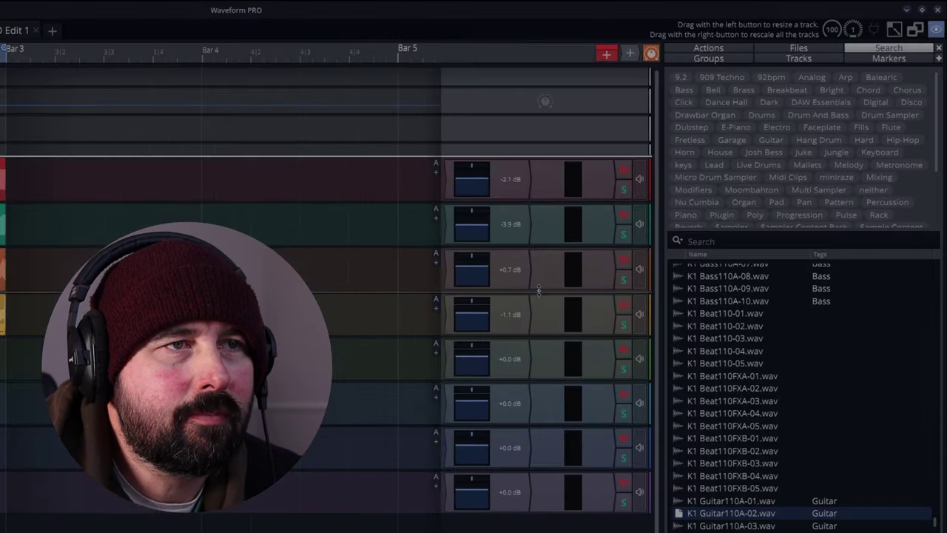
# Step: Make the Bass track taller and add a one-bar sine LFO modifier to it
pyautogui.moveTo(538, 290); pyautogui.dragTo(538, 307)
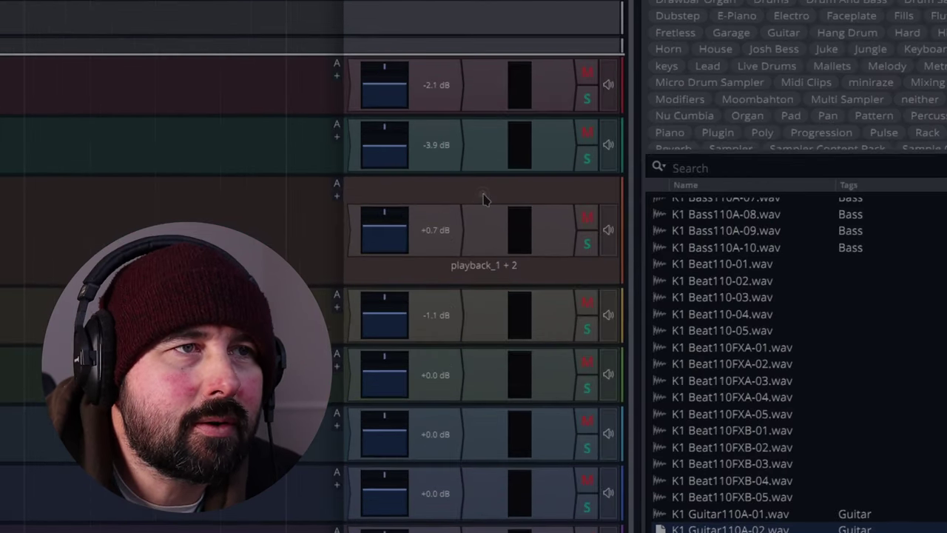
pyautogui.click(544, 262)
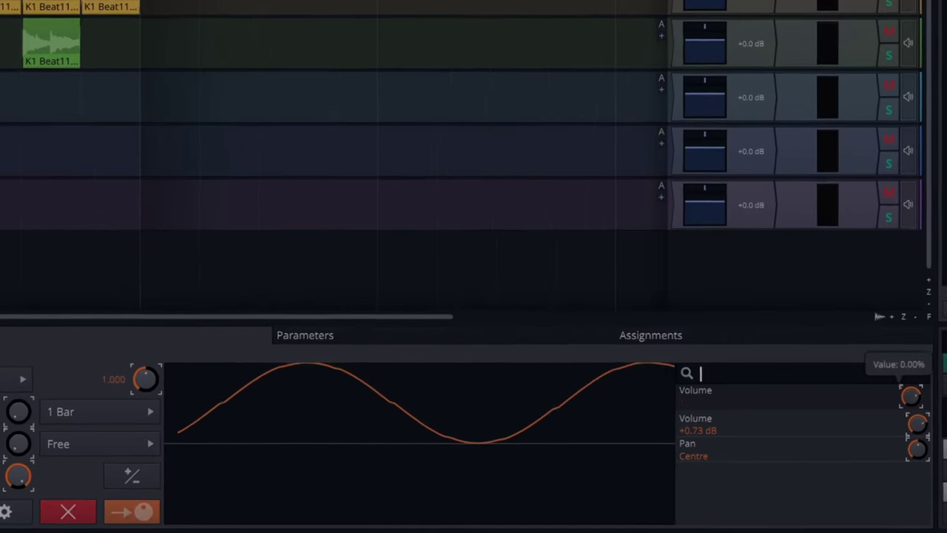
# Step: Set the Bass LFO's Volume assignment depth to -19.20% and assign it to the LFO Modifier
pyautogui.moveTo(916, 409); pyautogui.dragTo(917, 414)
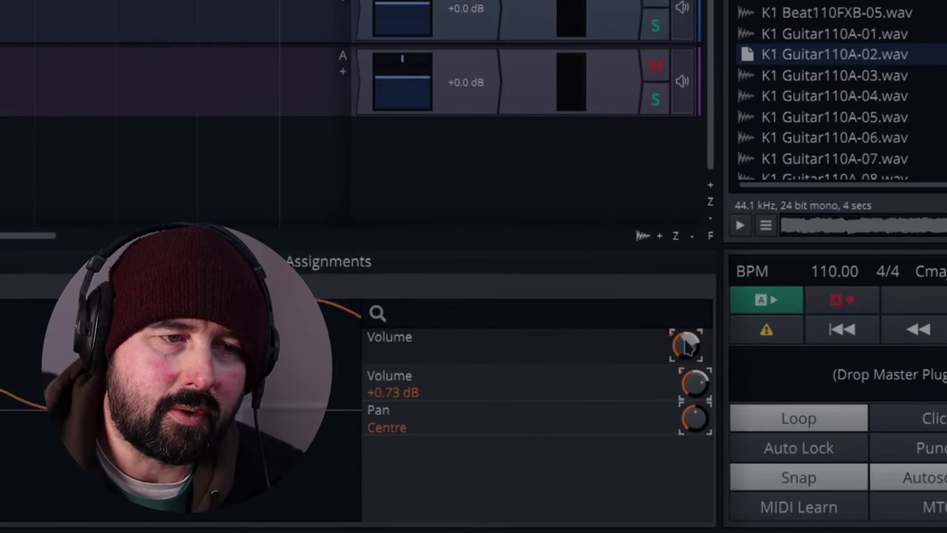
pyautogui.rightClick(685, 344)
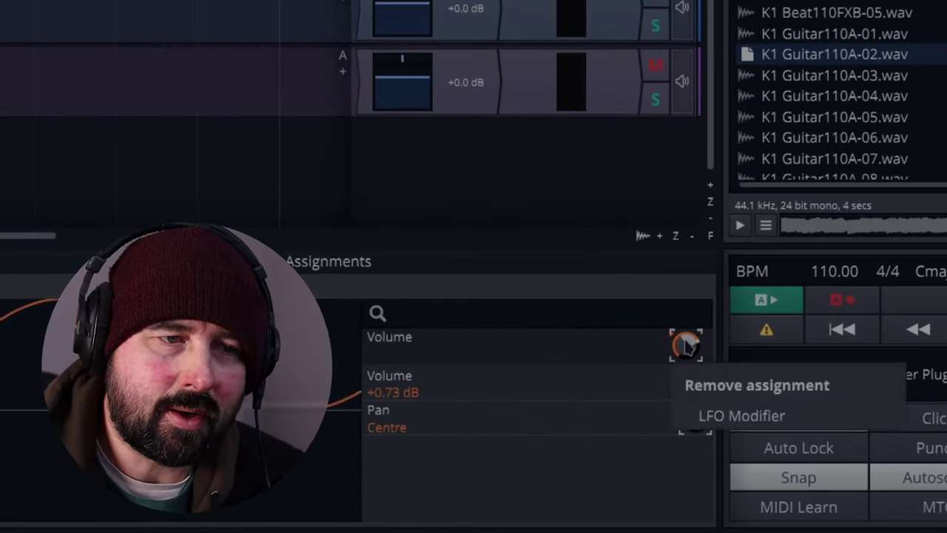
pyautogui.click(728, 417)
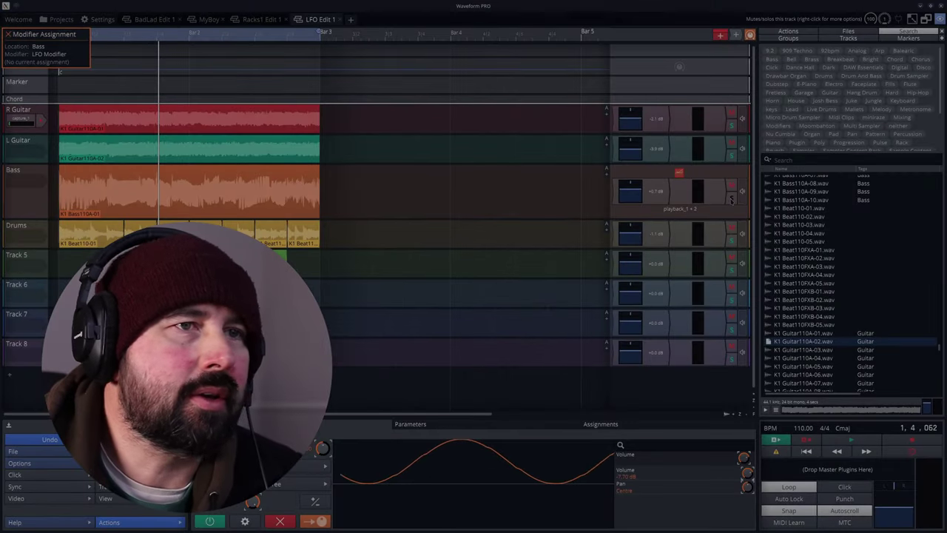
# Step: Play the edit while stepping the Bass LFO rate through 1/2, 1/4 and 1/8
pyautogui.press('space')
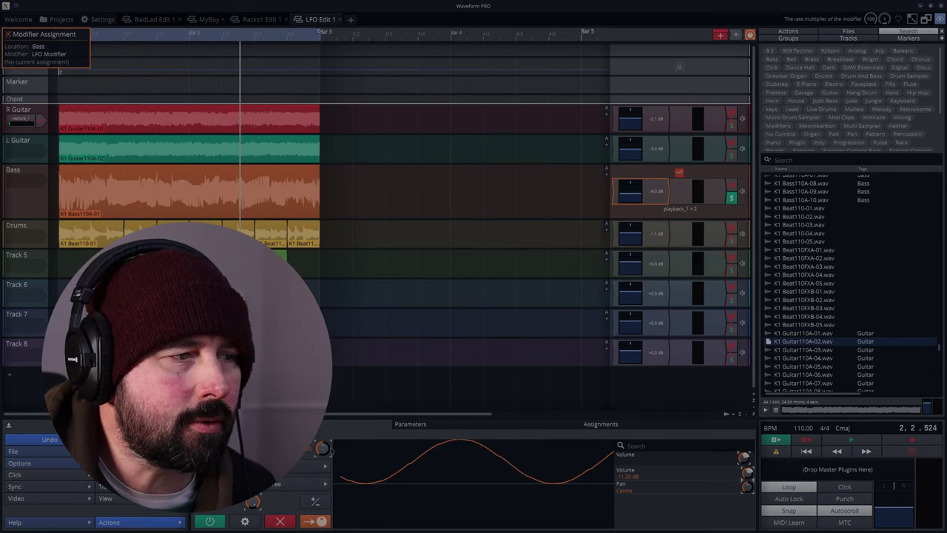
pyautogui.click(296, 465)
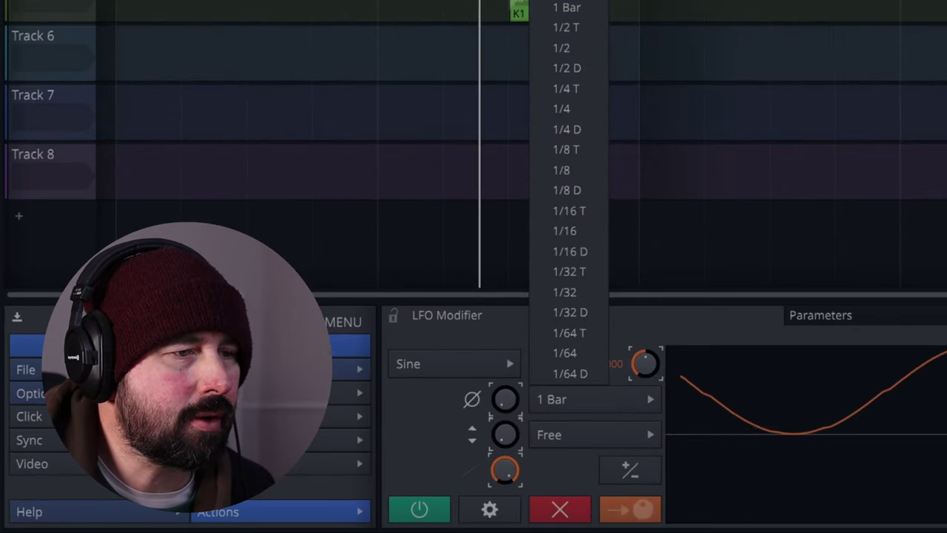
pyautogui.click(562, 48)
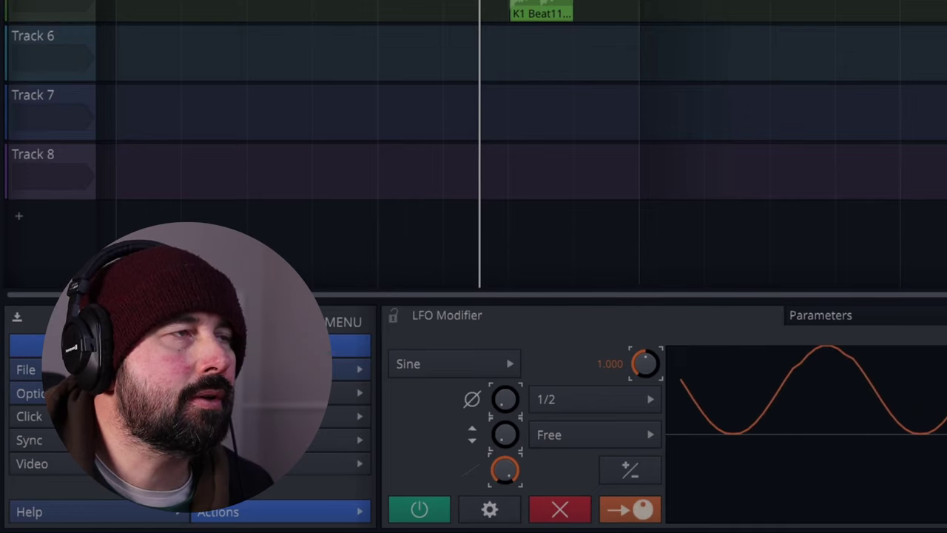
pyautogui.click(616, 411)
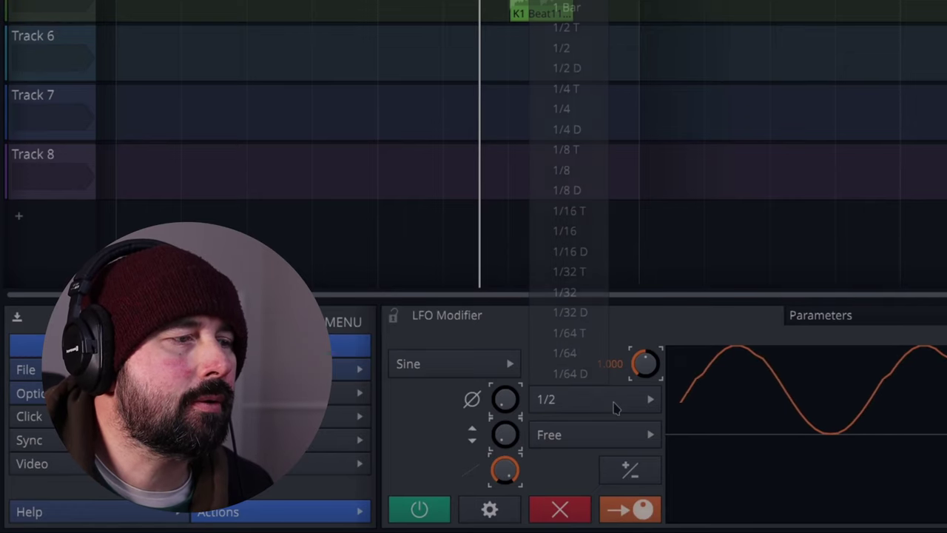
pyautogui.click(569, 107)
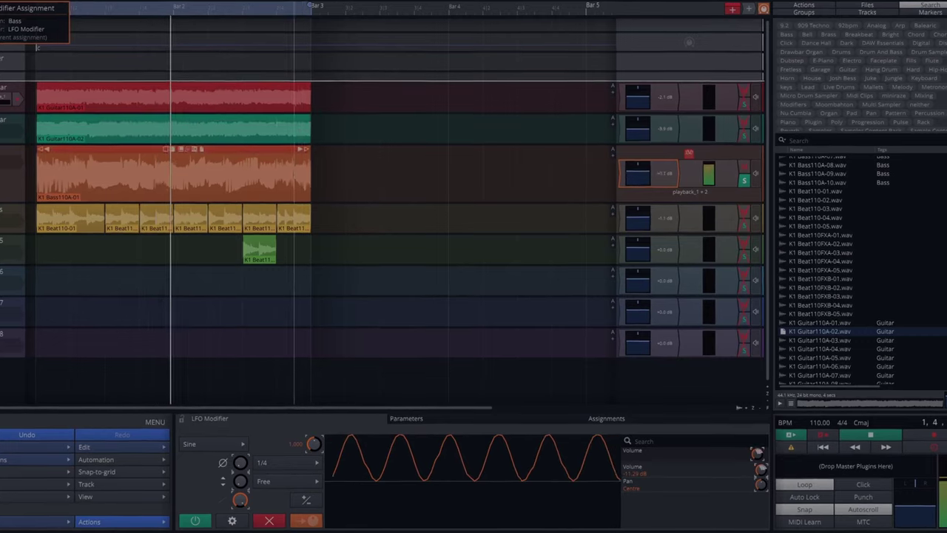
pyautogui.click(287, 463)
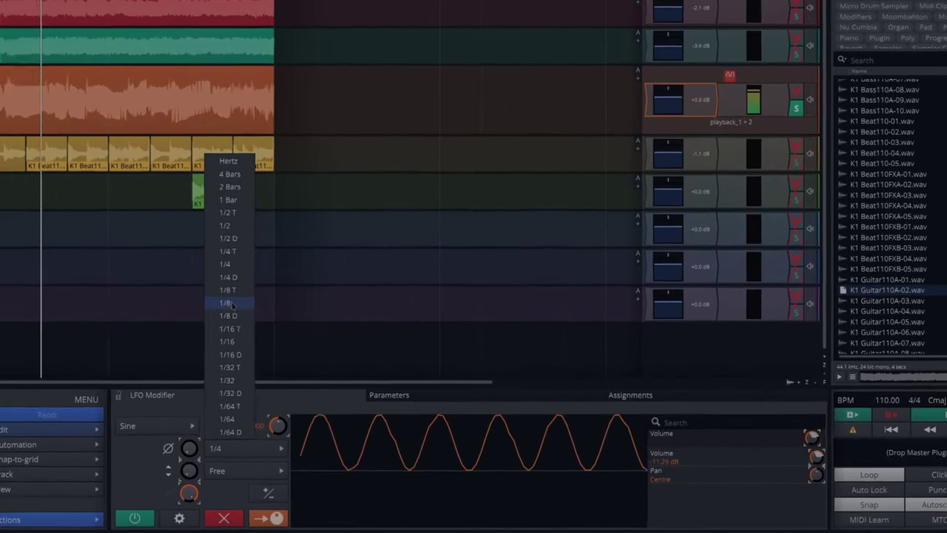
pyautogui.click(264, 334)
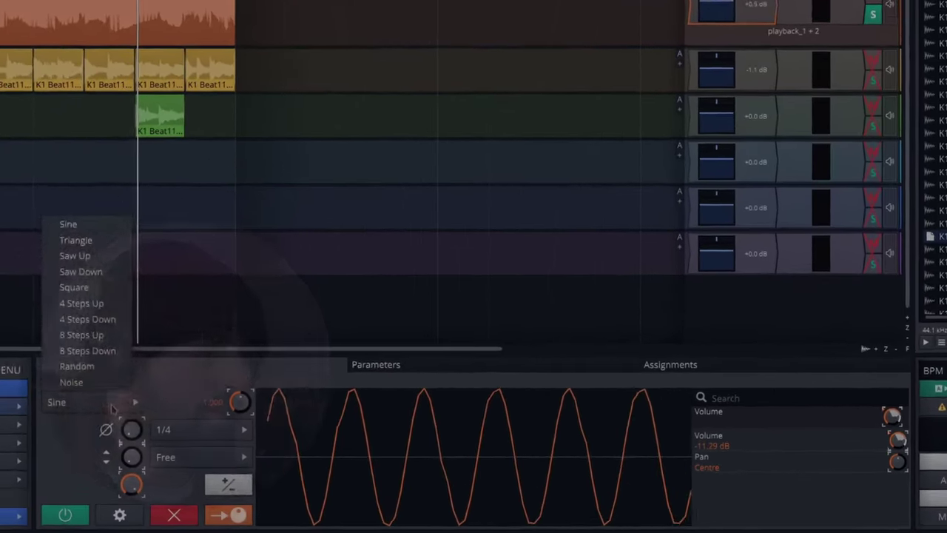
# Step: Try a Square Bass LFO at 1/32, then settle on a Random shape at a 1/4 rate
pyautogui.click(227, 456)
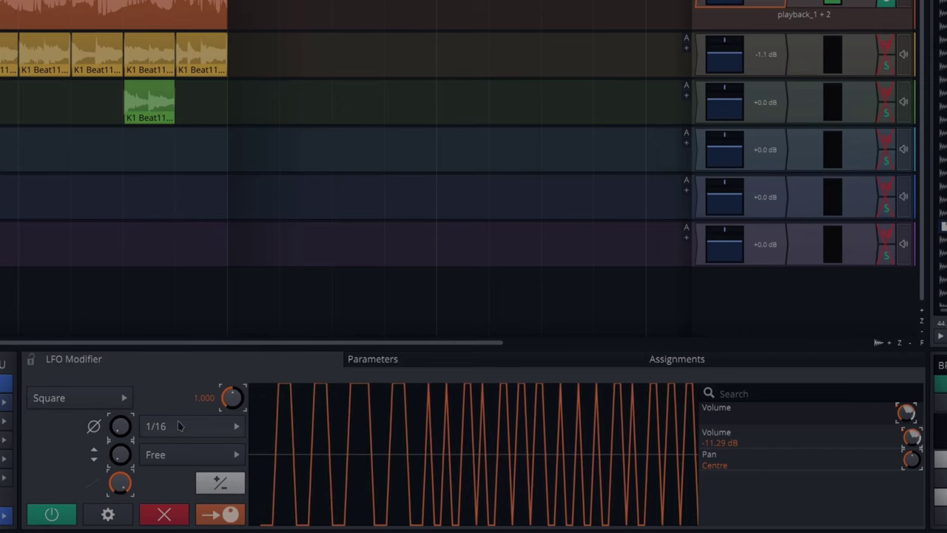
pyautogui.click(179, 428)
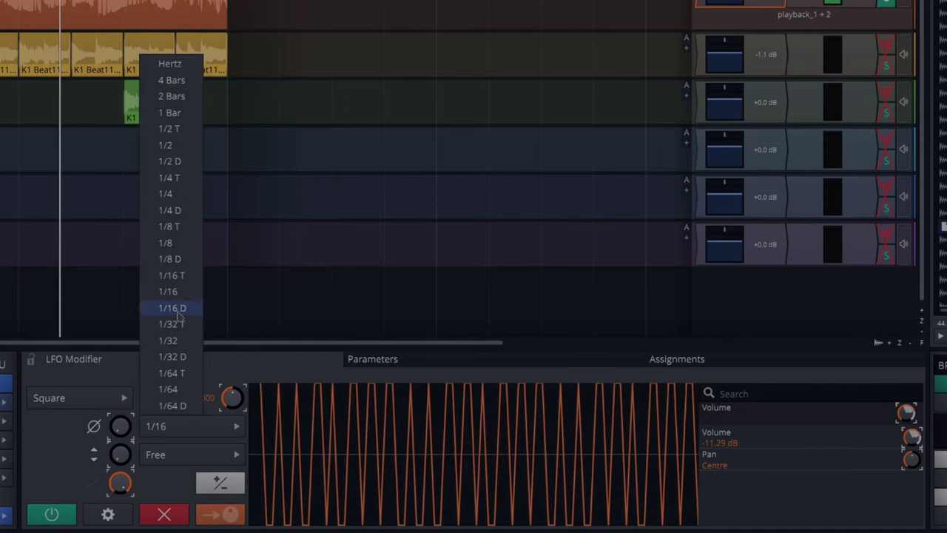
pyautogui.click(168, 340)
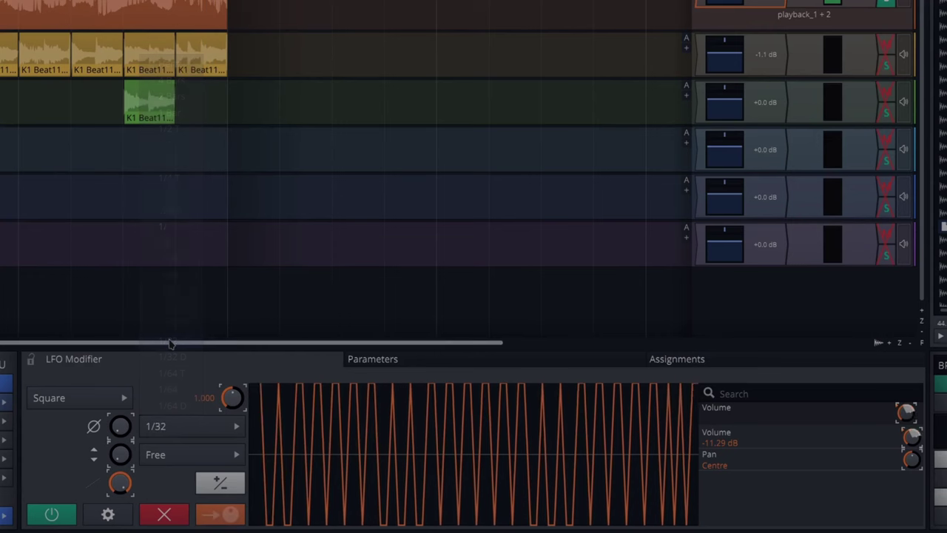
pyautogui.click(163, 428)
pyautogui.click(176, 193)
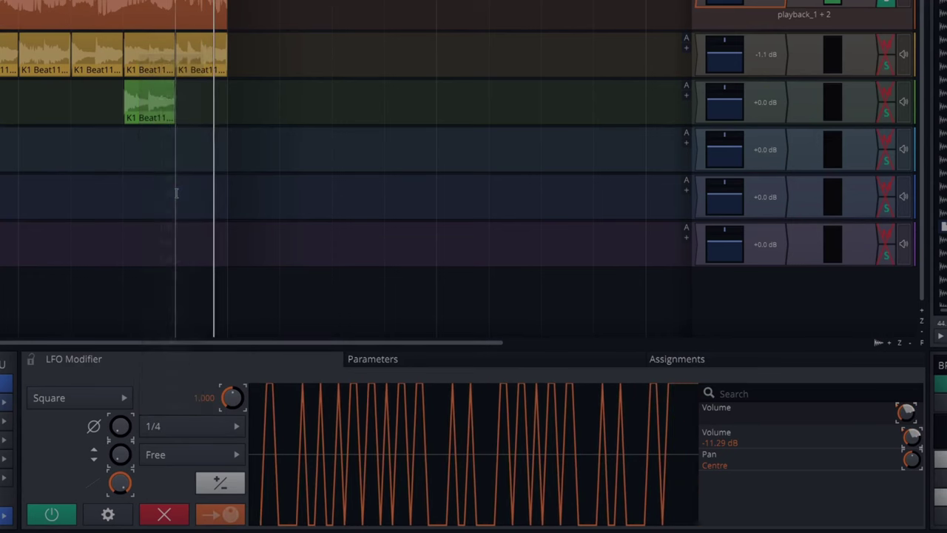
pyautogui.click(90, 397)
pyautogui.click(87, 361)
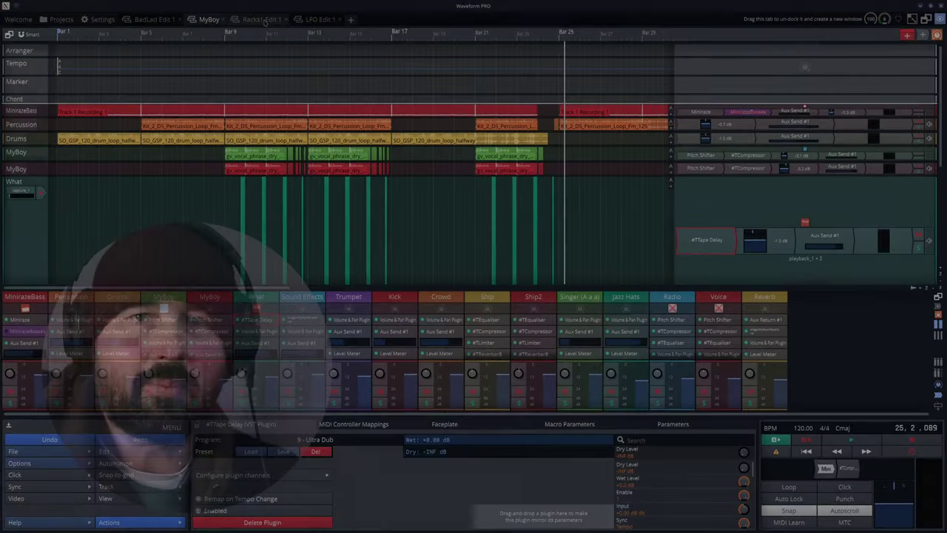
# Step: In the Racks1 edit, open SimpleReverbRack's wiring graph and add an LFO modifier
pyautogui.click(265, 21)
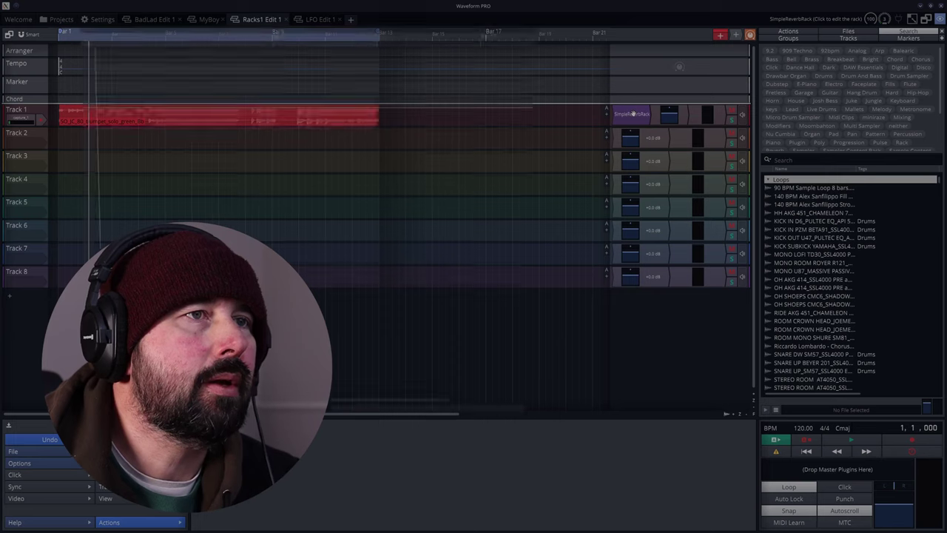
pyautogui.doubleClick(633, 113)
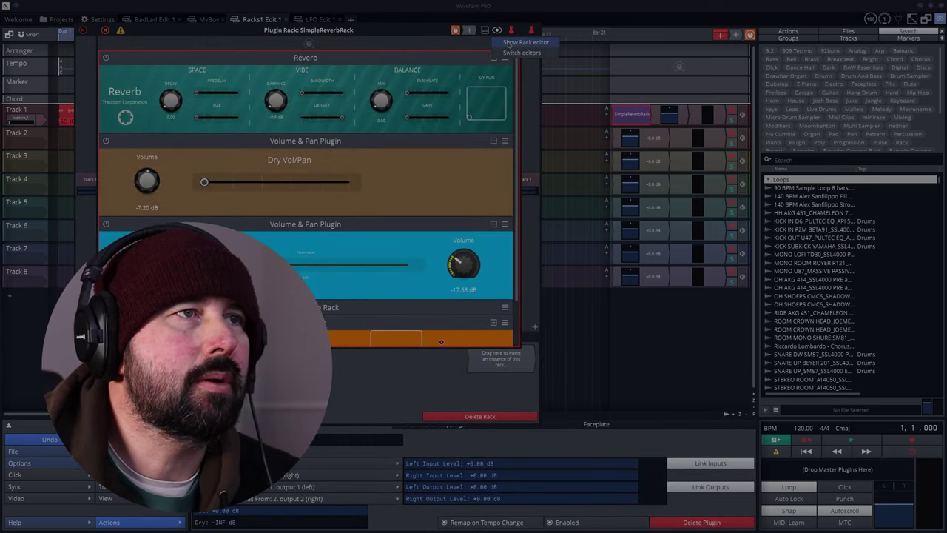
pyautogui.click(518, 52)
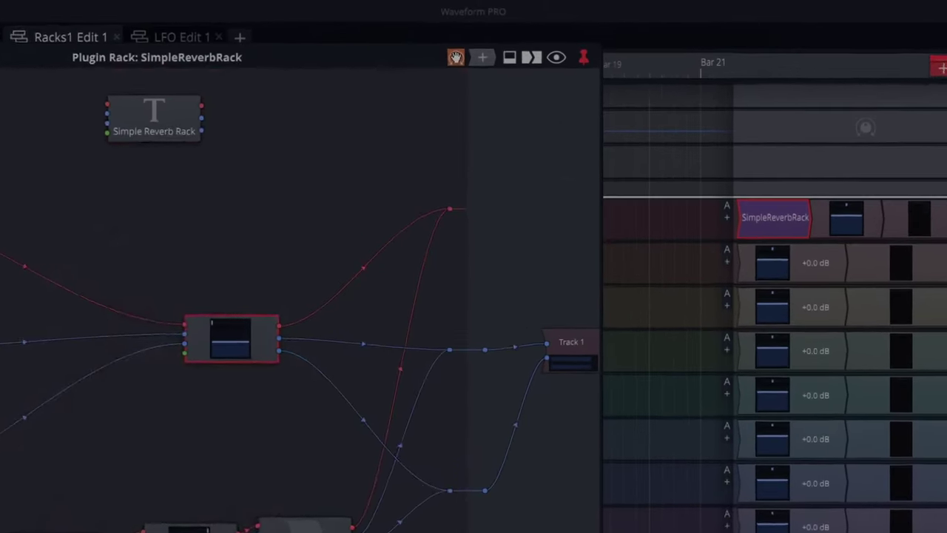
pyautogui.moveTo(456, 57); pyautogui.dragTo(89, 239)
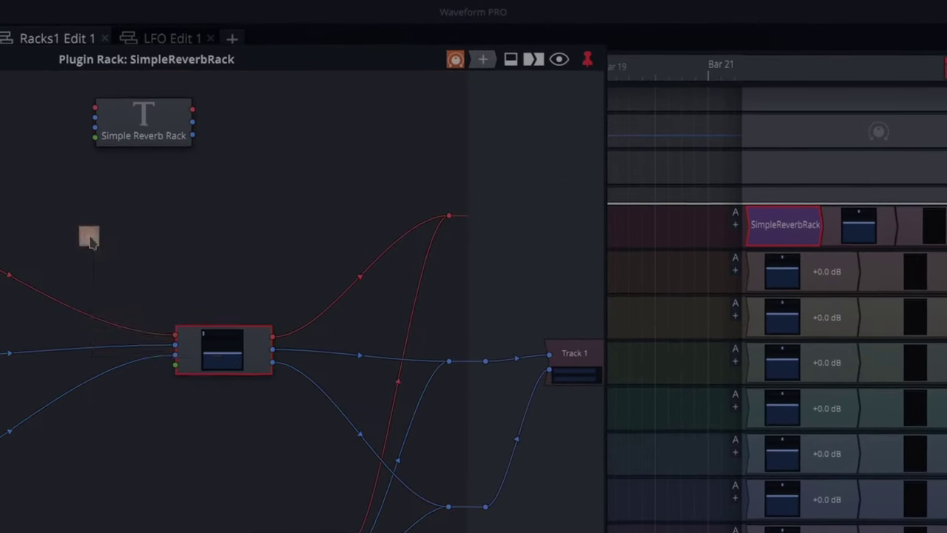
pyautogui.click(124, 237)
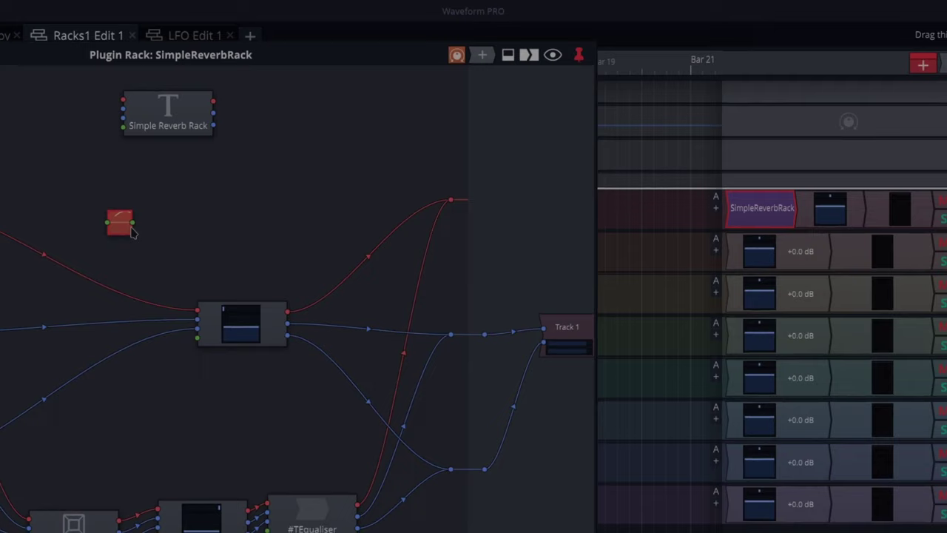
# Step: Wire the rack LFO to the Volume & Pan plugin's Pan and to the Reverb
pyautogui.moveTo(165, 269); pyautogui.dragTo(231, 299)
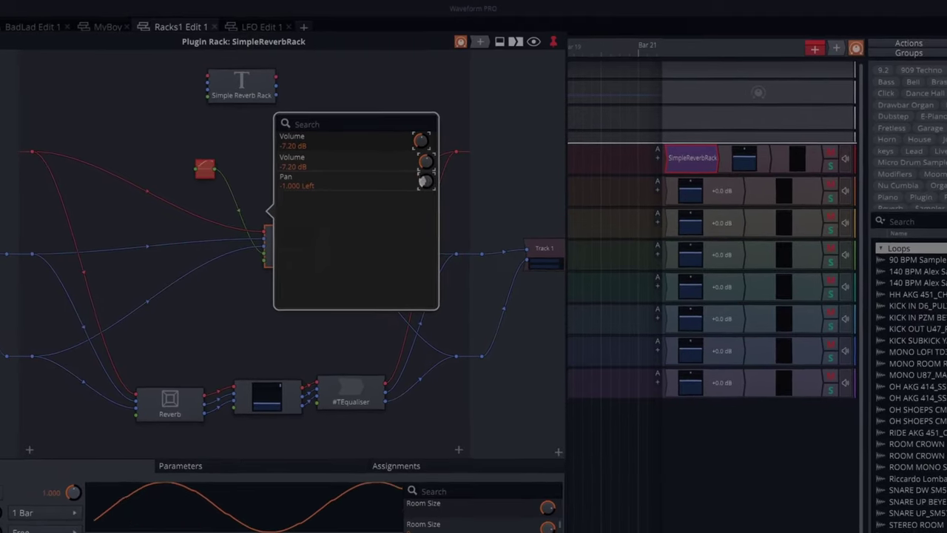
pyautogui.click(423, 191)
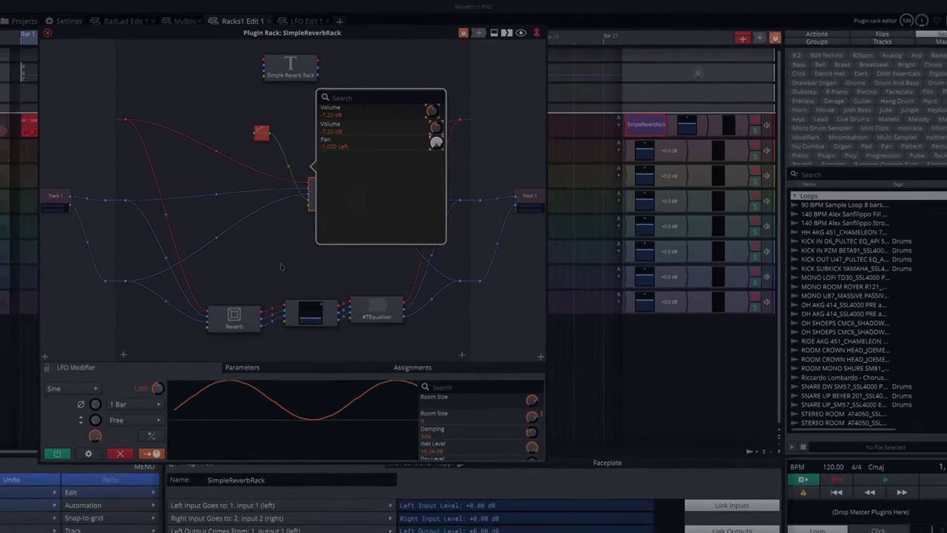
pyautogui.click(268, 221)
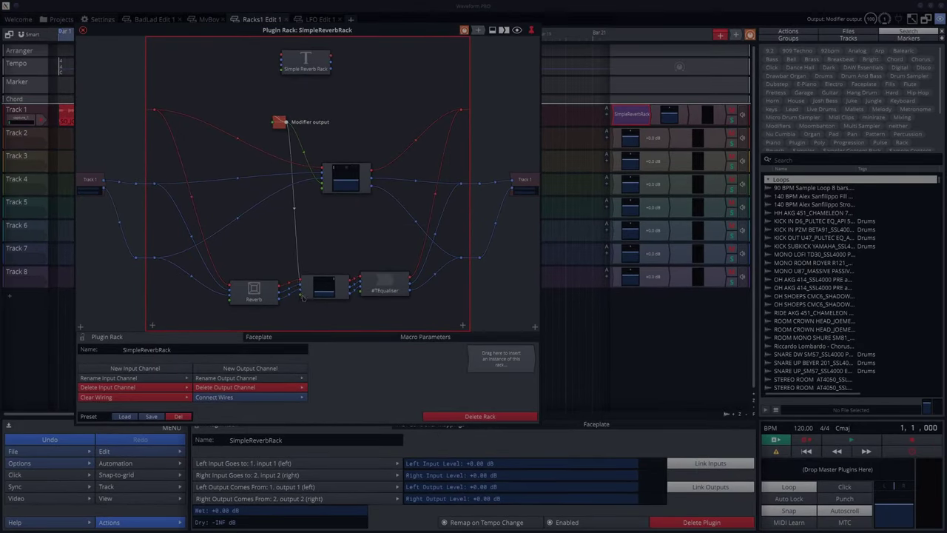
pyautogui.moveTo(300, 295); pyautogui.dragTo(299, 296)
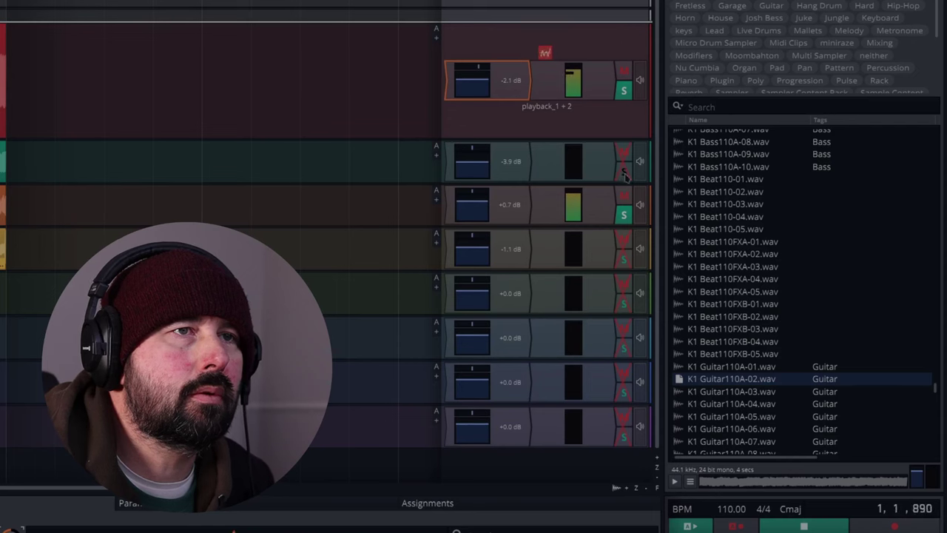
# Step: Show R Guitar's modifier, move the plugin onto L Guitar, and open the Volume & Pan Plugin Wrapper rack
pyautogui.click(544, 53)
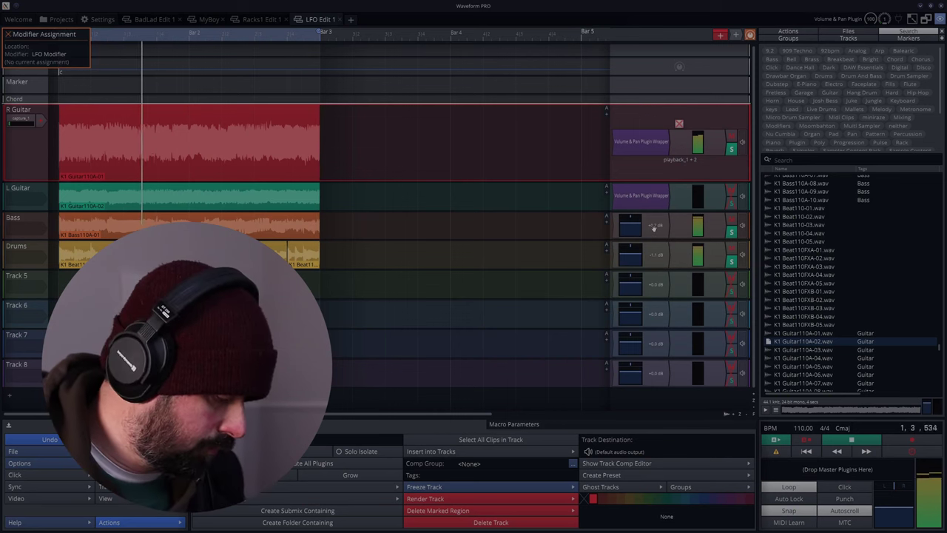
pyautogui.moveTo(653, 228); pyautogui.dragTo(668, 195)
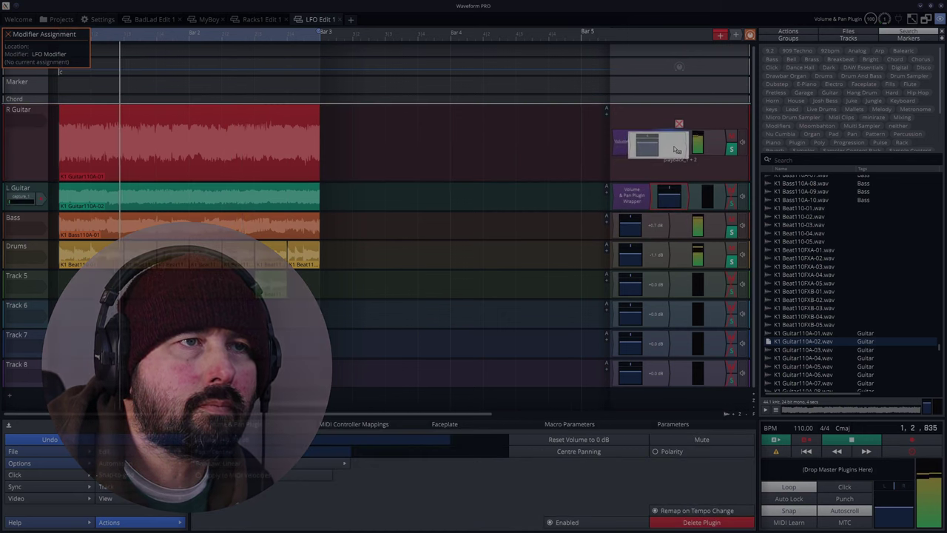
pyautogui.click(639, 170)
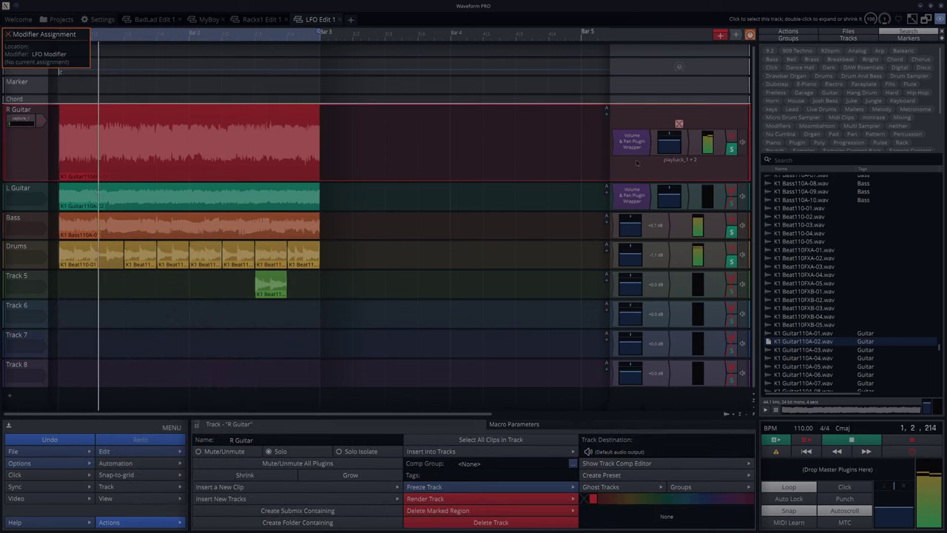
pyautogui.doubleClick(633, 147)
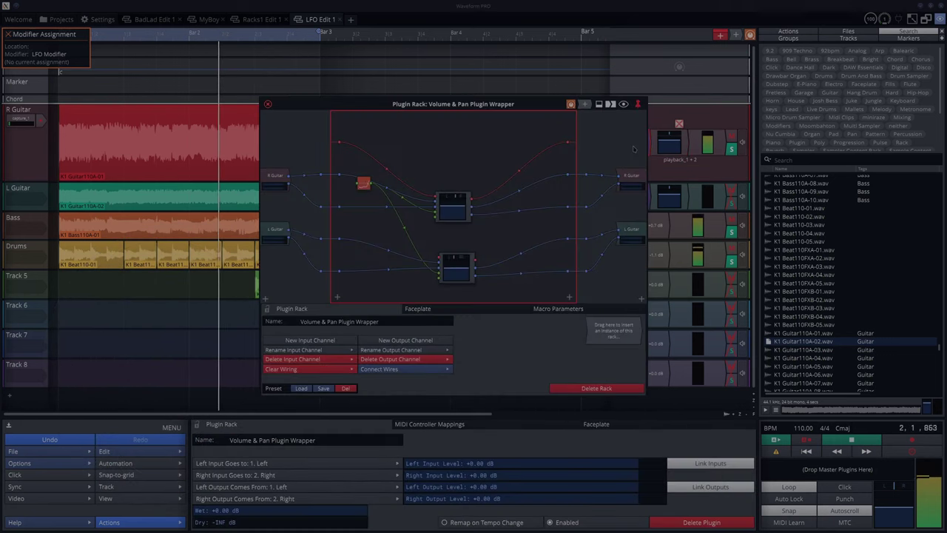